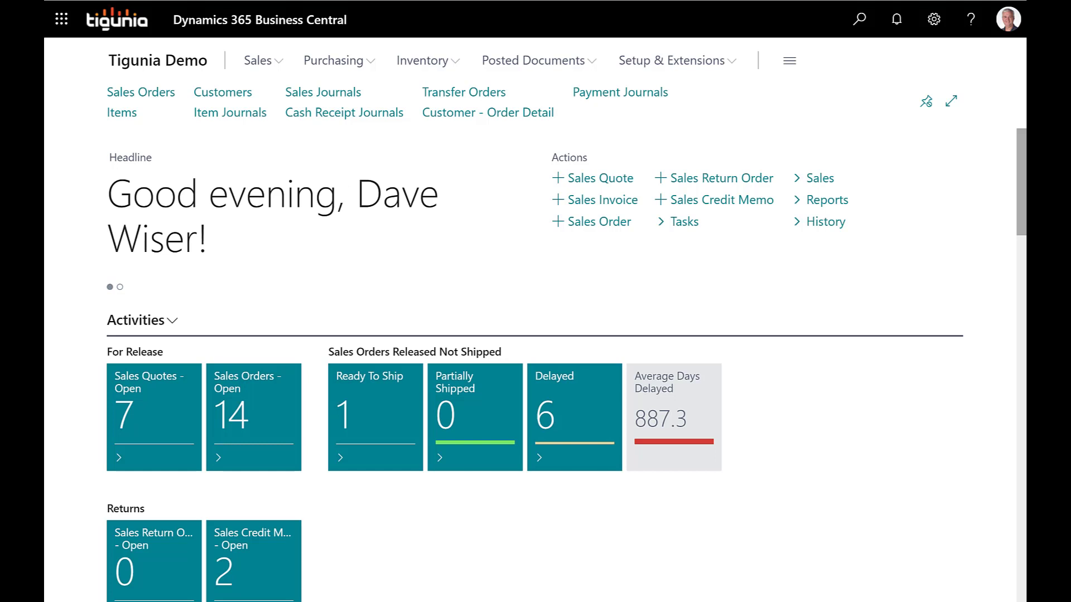
Step: Print checks for the 220.00 and 10.00 BANKCHECK journal payments to the HP1F64A1 printer
left_click(619, 95)
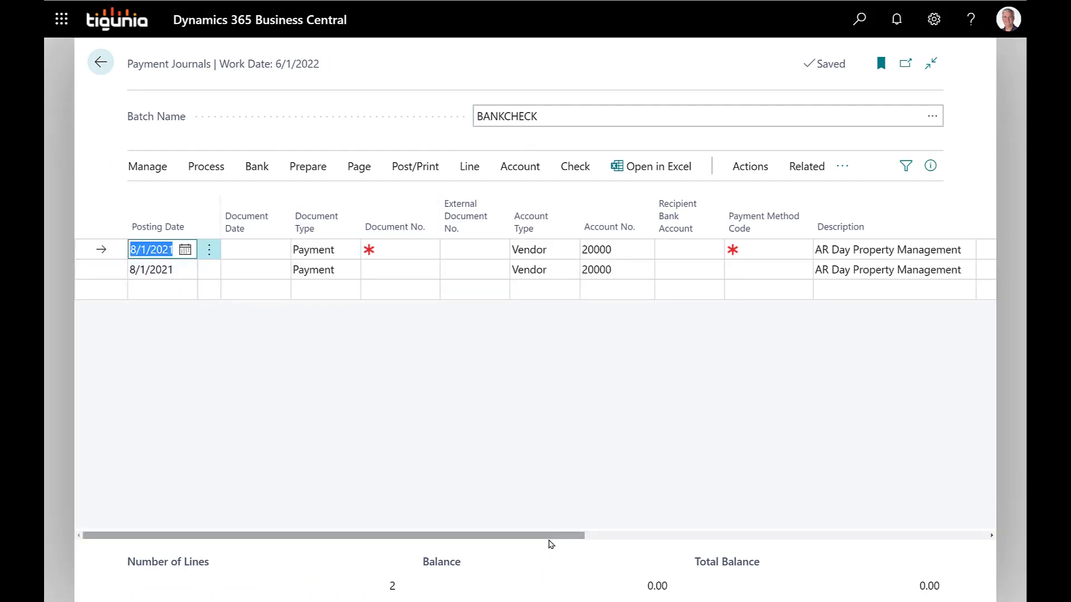
left_click_drag(556, 538, 806, 530)
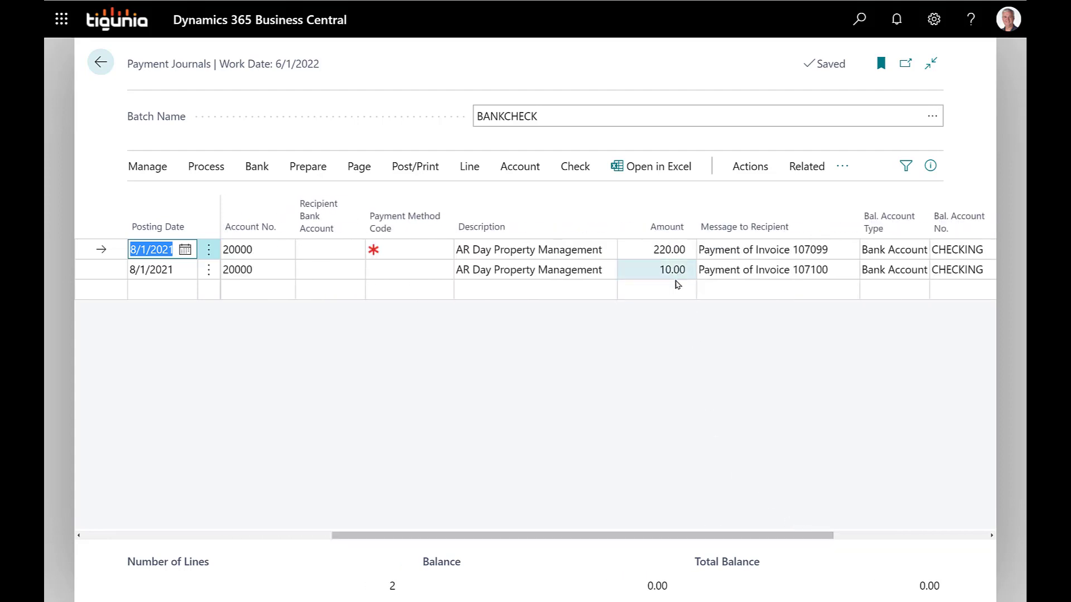
left_click(575, 167)
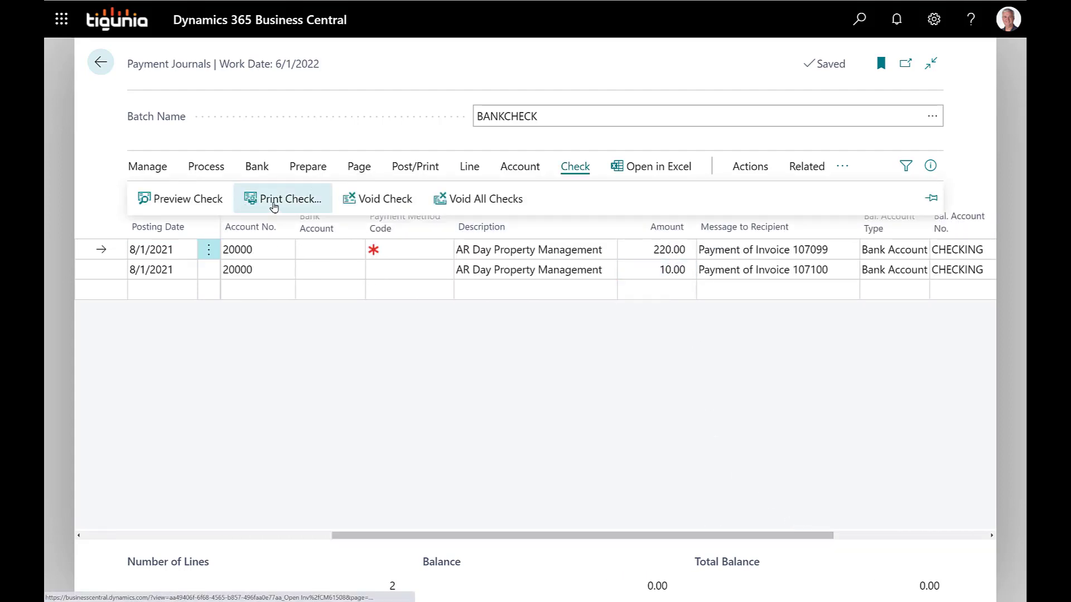
left_click(280, 197)
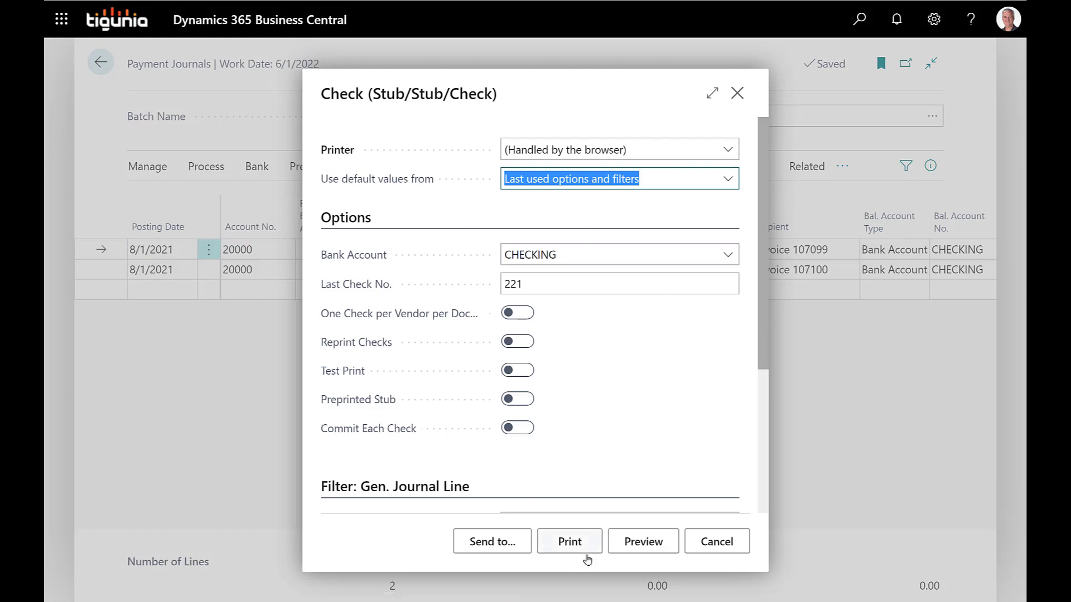
left_click(571, 544)
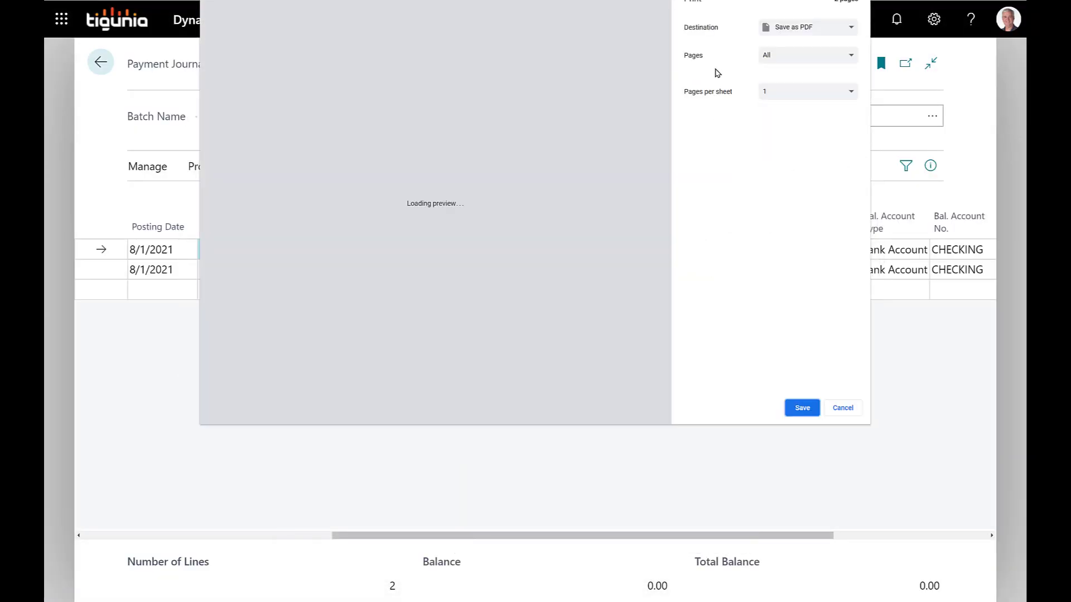
left_click(844, 27)
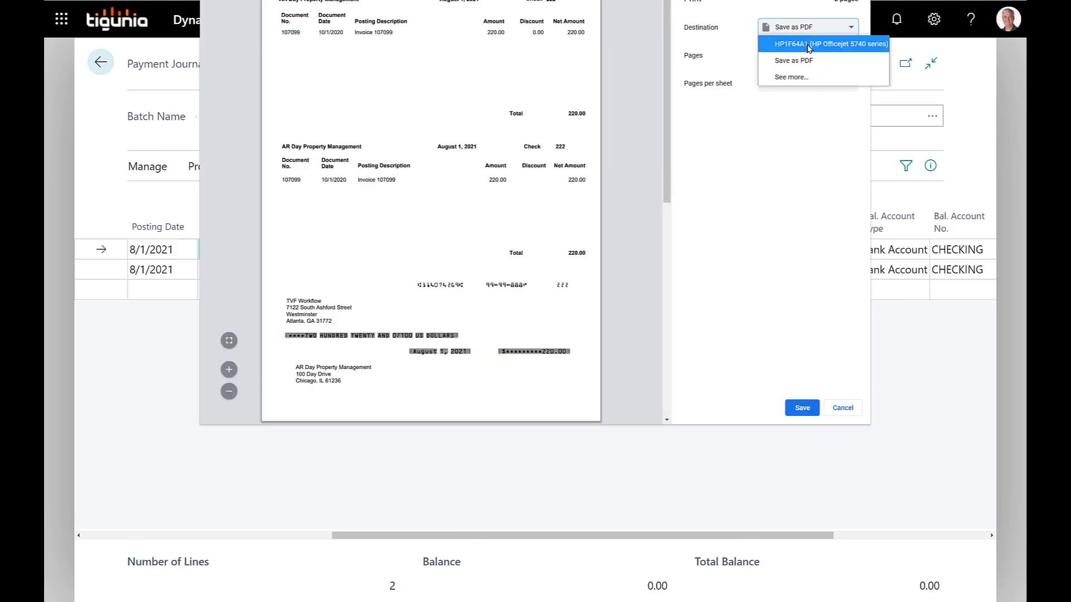
left_click(824, 43)
left_click(800, 413)
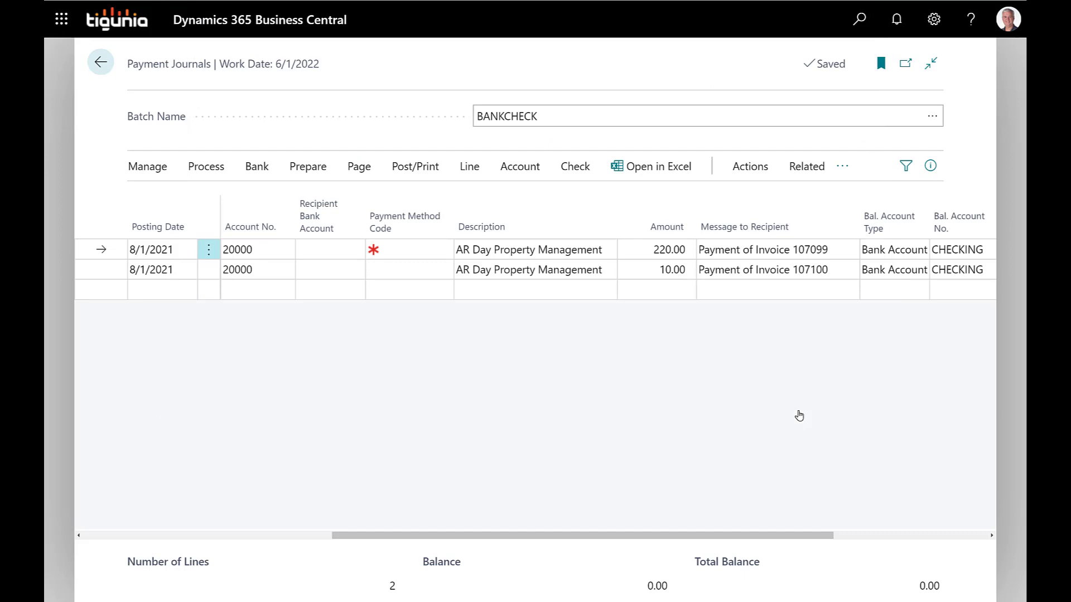
Step: Post the BANKCHECK payment journal lines for checks 222 and 223
left_click(407, 170)
left_click(147, 204)
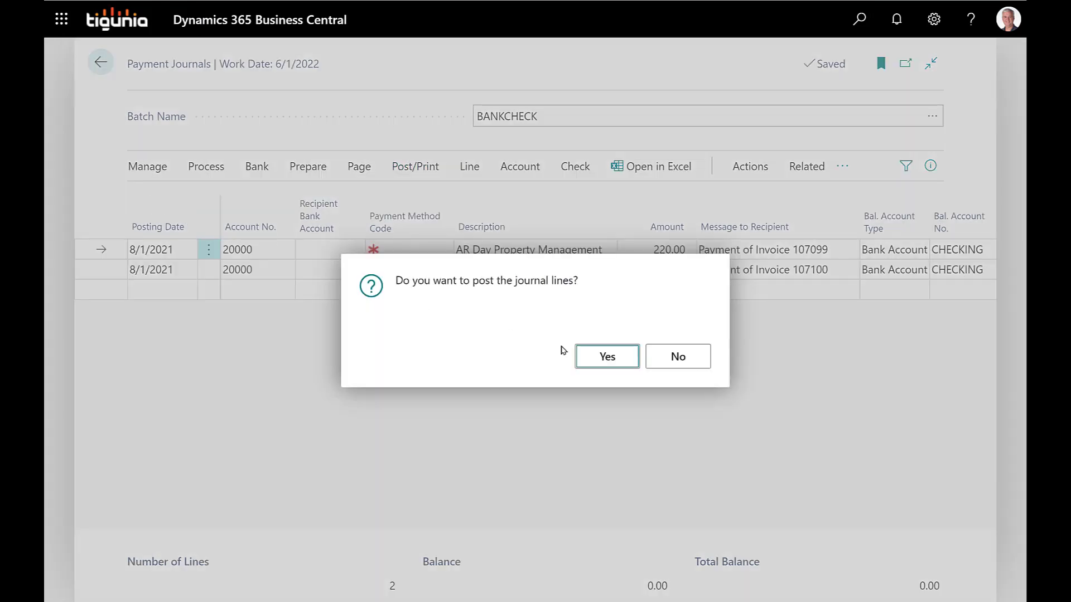
left_click(612, 363)
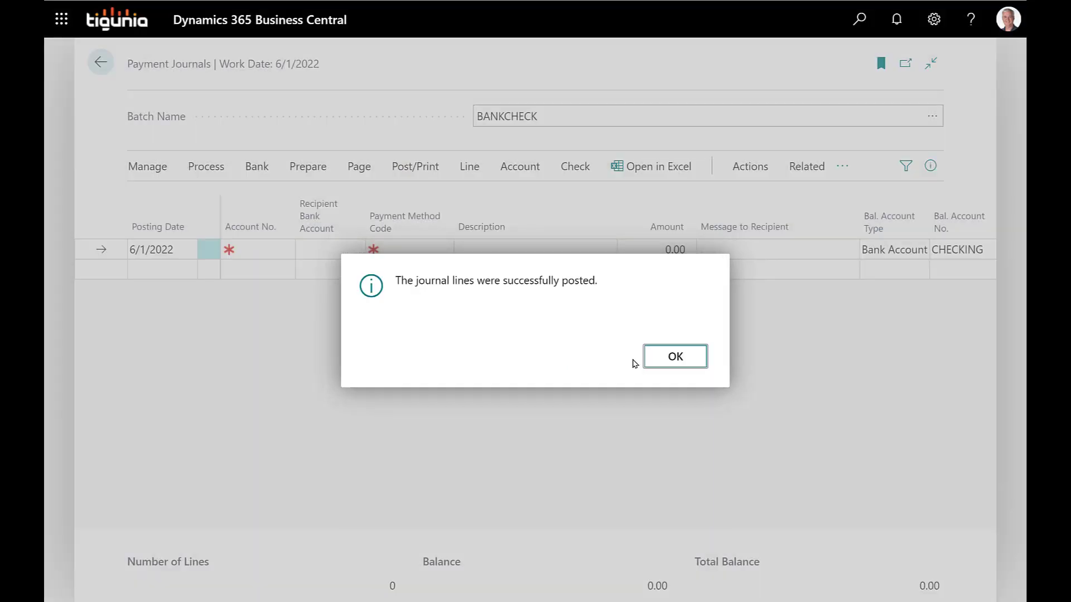
left_click(679, 358)
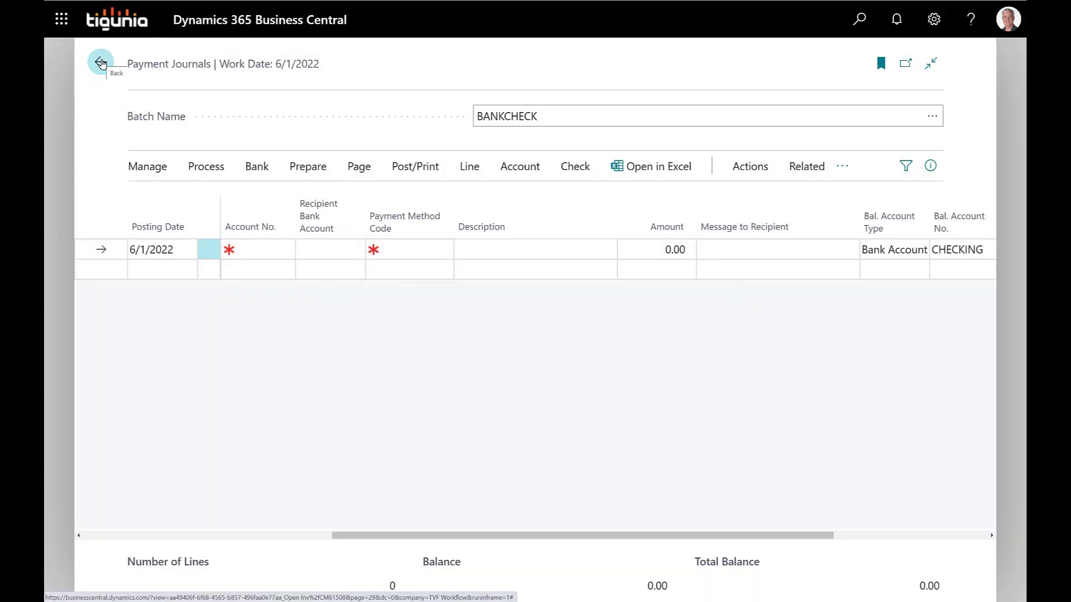
Step: Open General Ledger Entries sorted by Entry No. descending to see payments 222 and 223
left_click(100, 63)
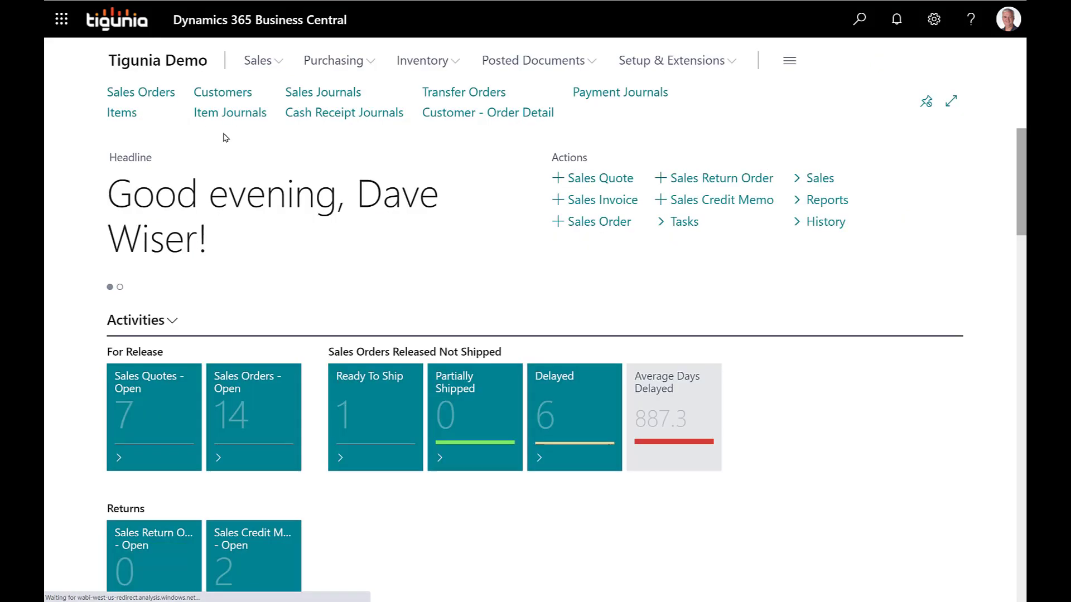
left_click(860, 28)
type("gen led")
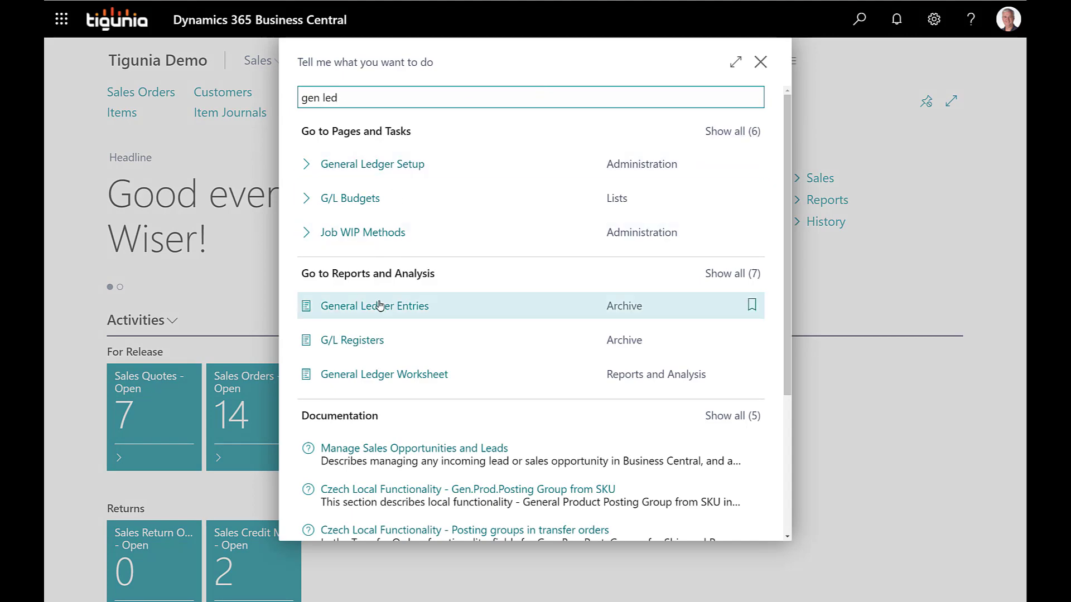
left_click(383, 304)
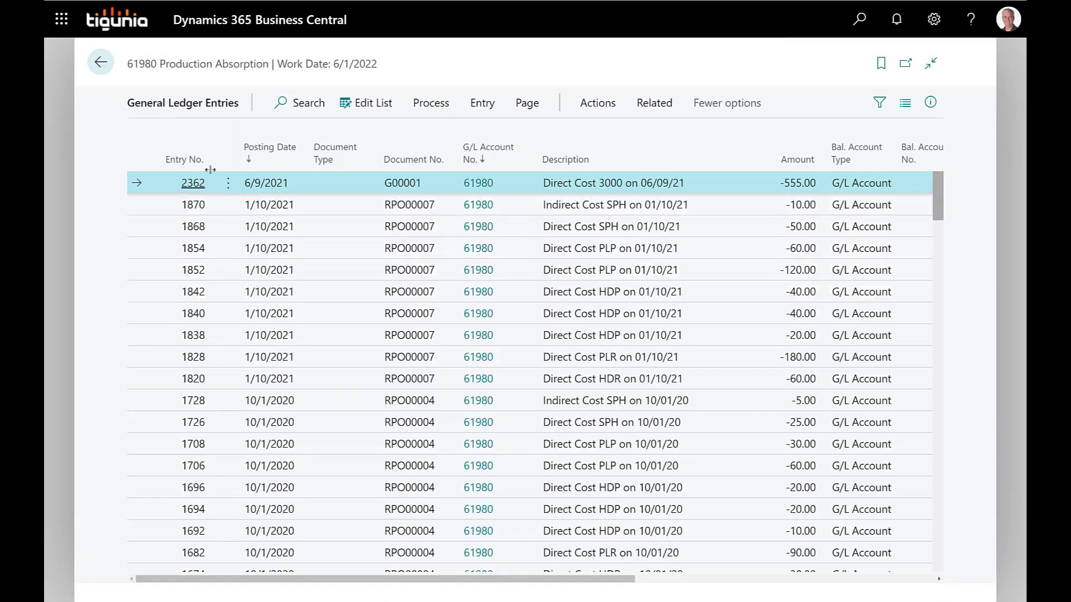
left_click(208, 161)
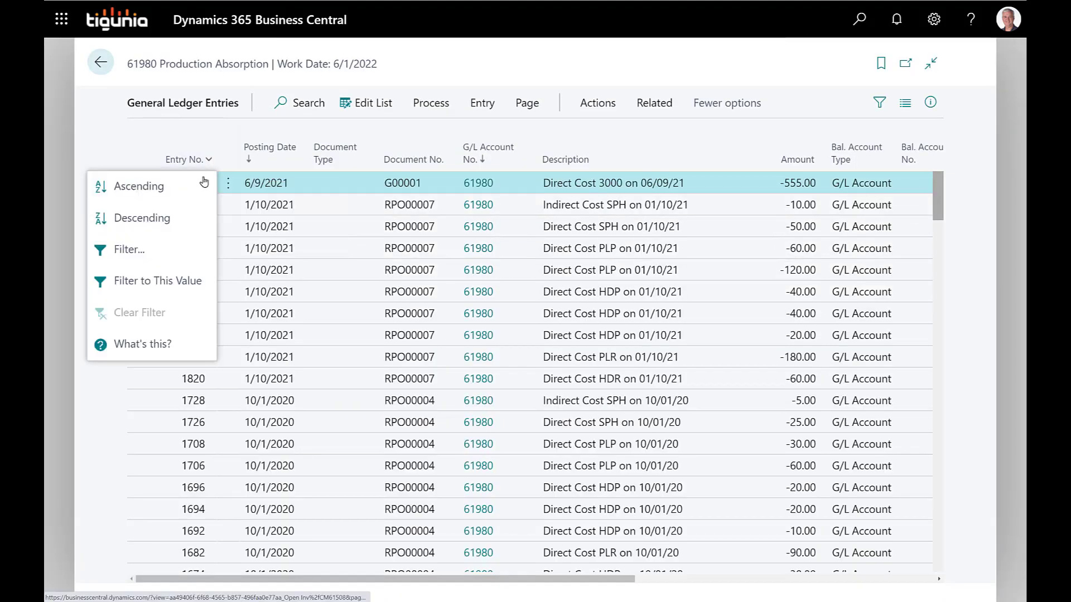
left_click(167, 215)
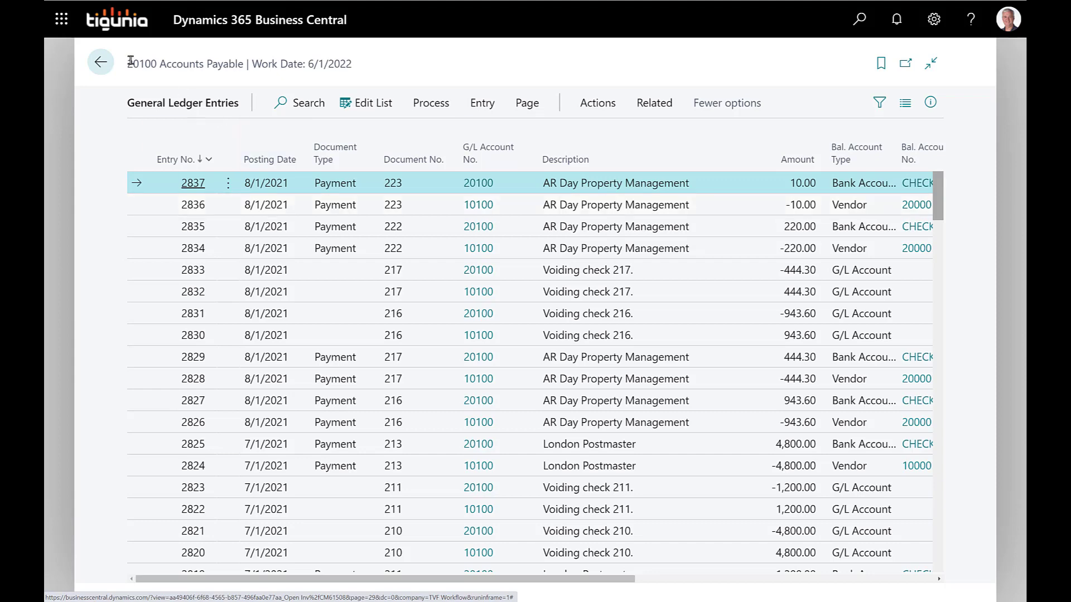
Step: Open Bank Account Ledger Entries sorted by Entry No. descending, showing CHECKING payments 222 and 223
left_click(104, 65)
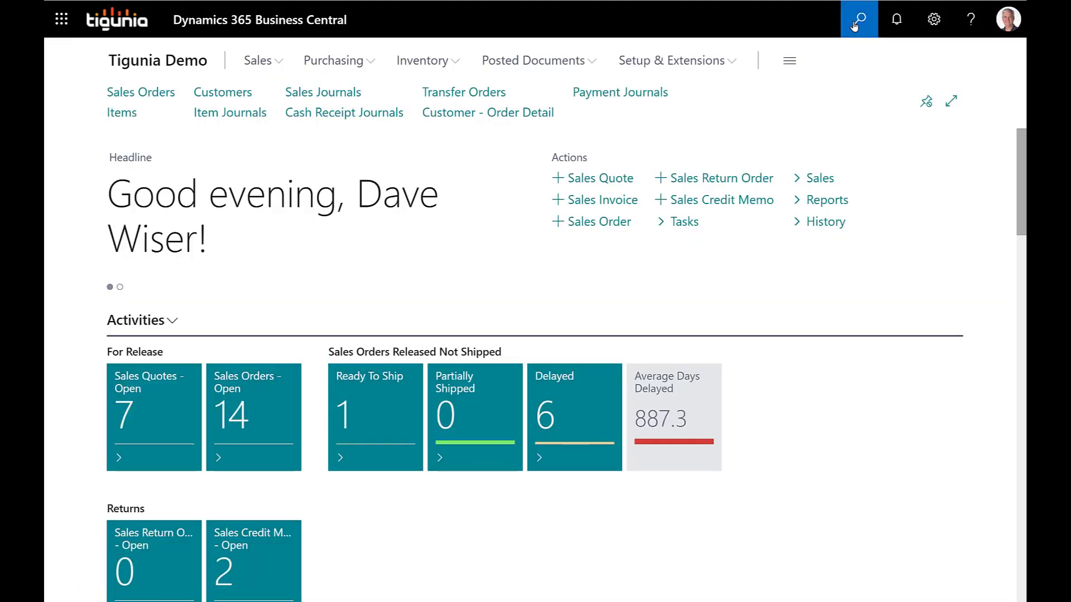
left_click(858, 26)
type("bank ledger")
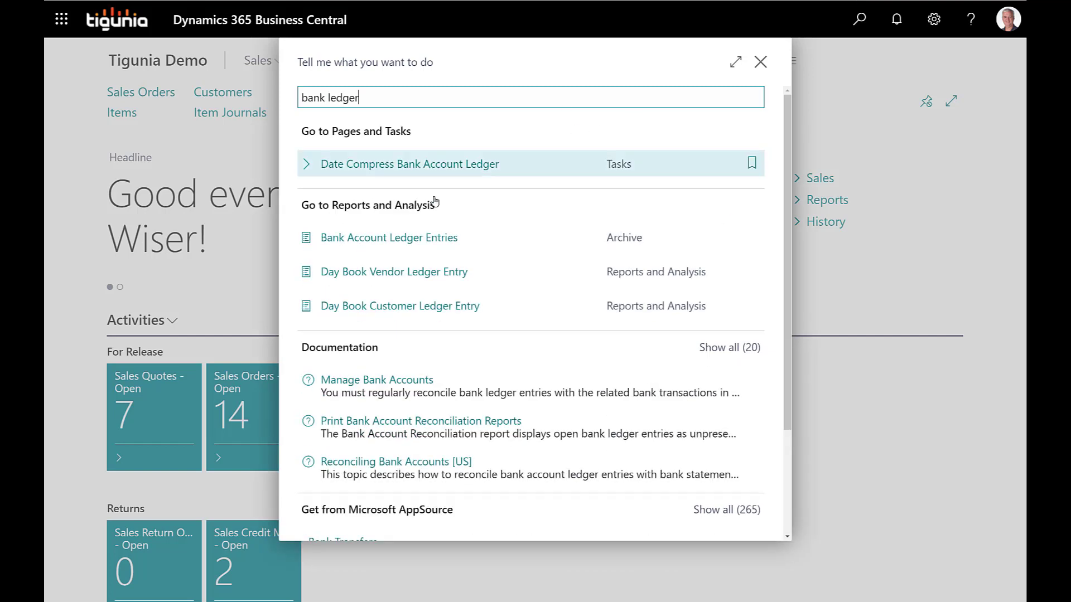
left_click(410, 244)
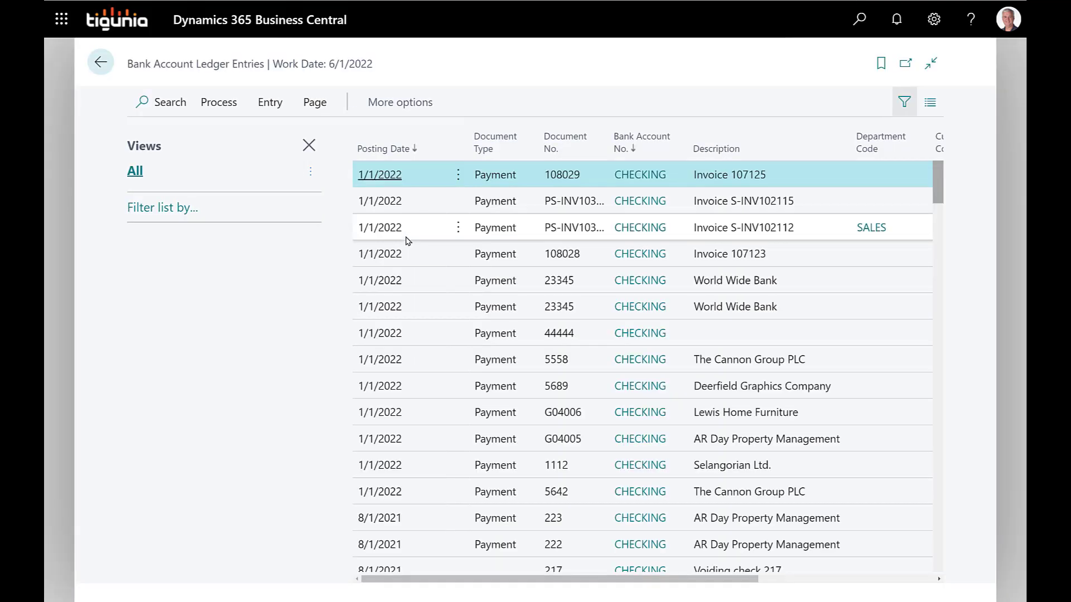
left_click(308, 145)
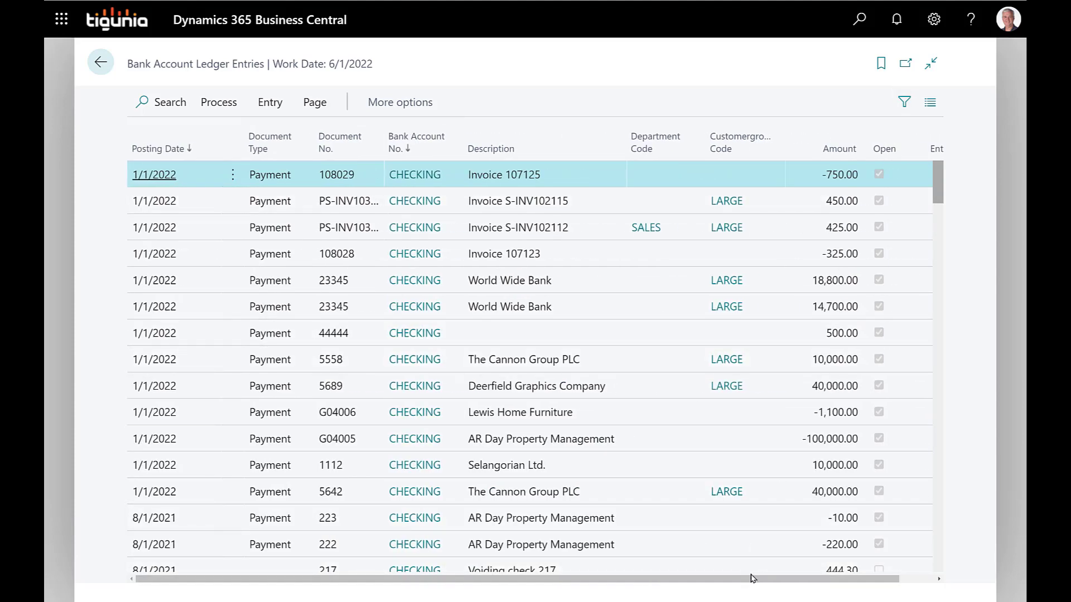
scroll(859, 574, "down", 2)
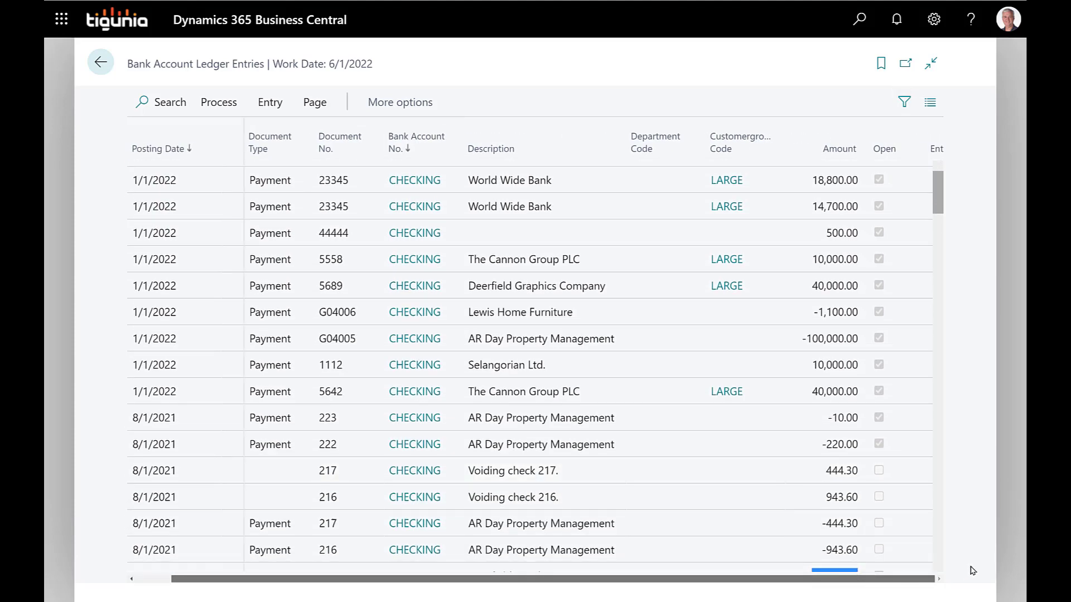
scroll(859, 574, "right", 2)
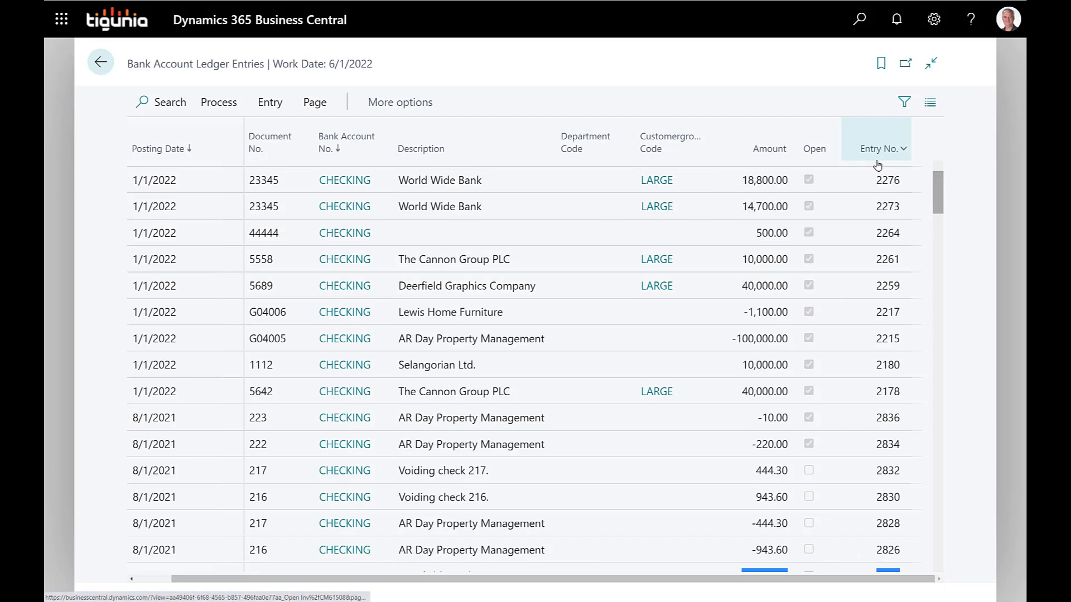
left_click(903, 148)
left_click(831, 207)
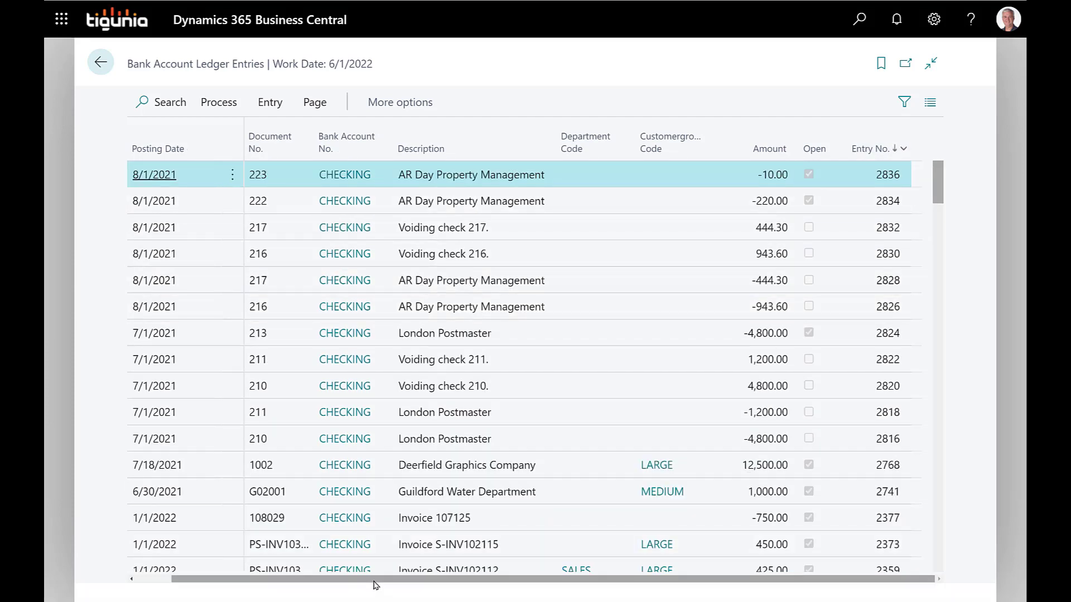
left_click_drag(370, 581, 293, 587)
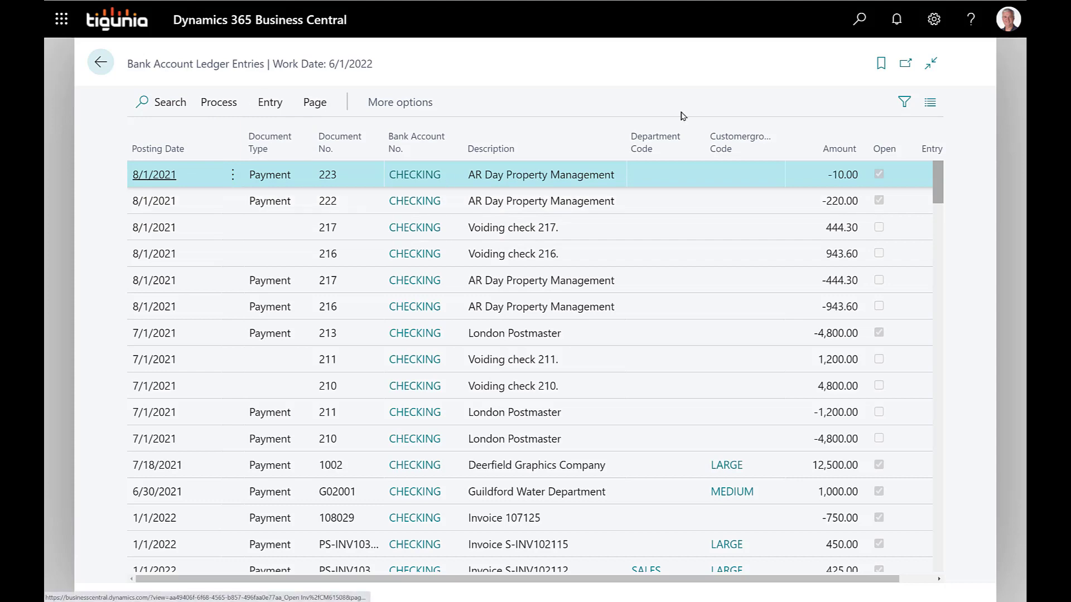
Step: Open Check Ledger Entries sorted by Entry No. descending, listing checks 223 and 222
left_click(861, 29)
type("checkj led")
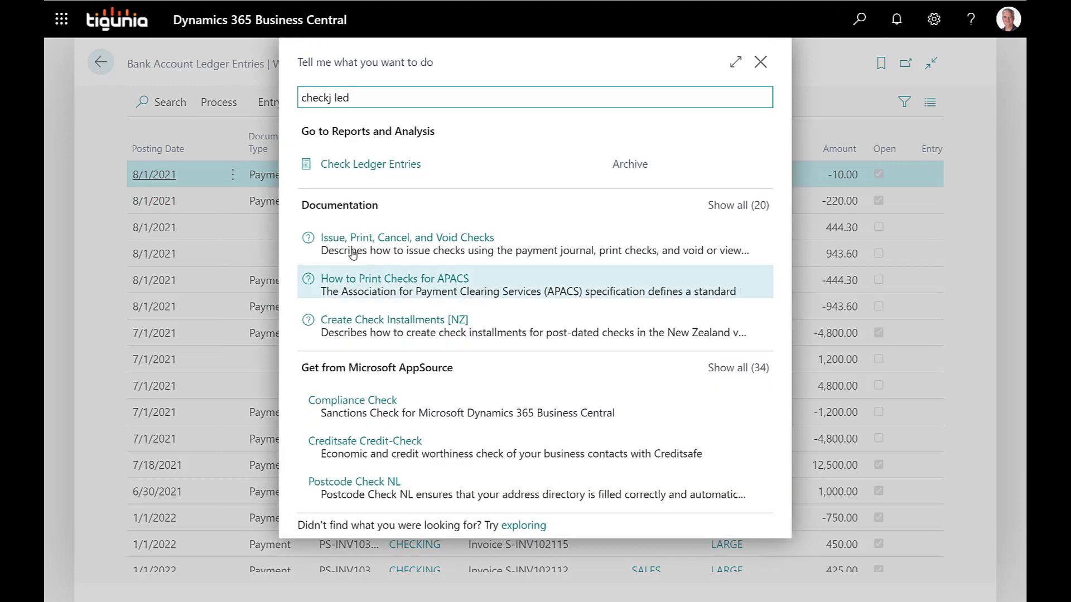
left_click(361, 172)
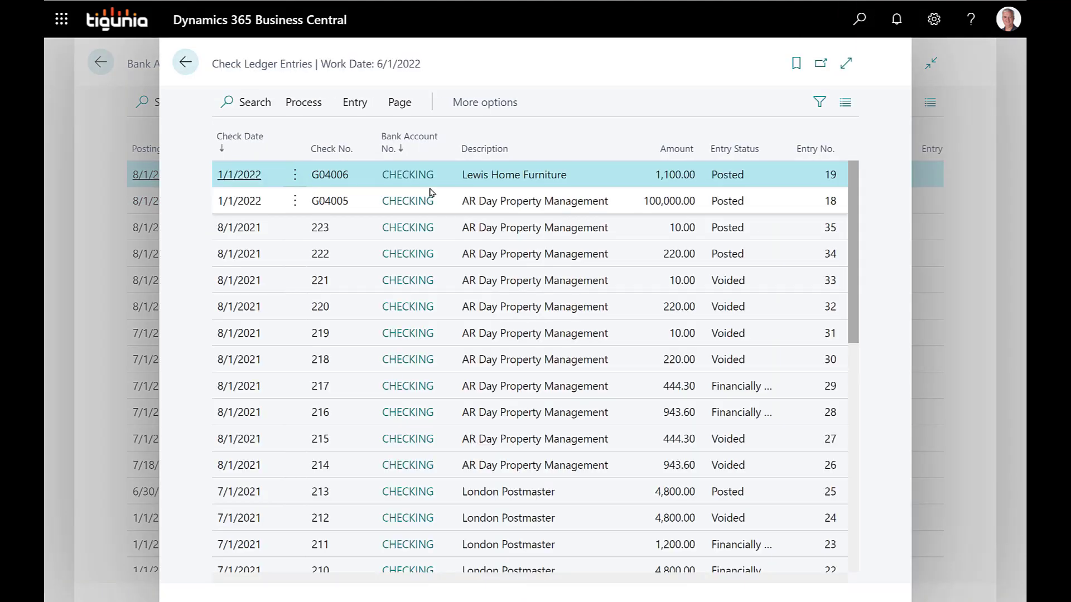
left_click(839, 158)
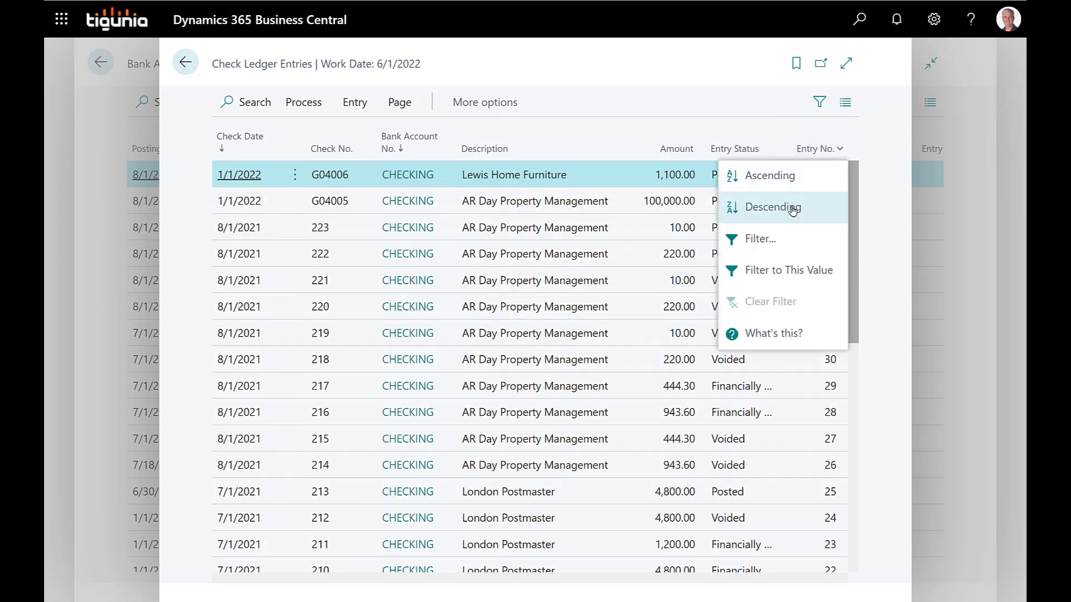
left_click(792, 207)
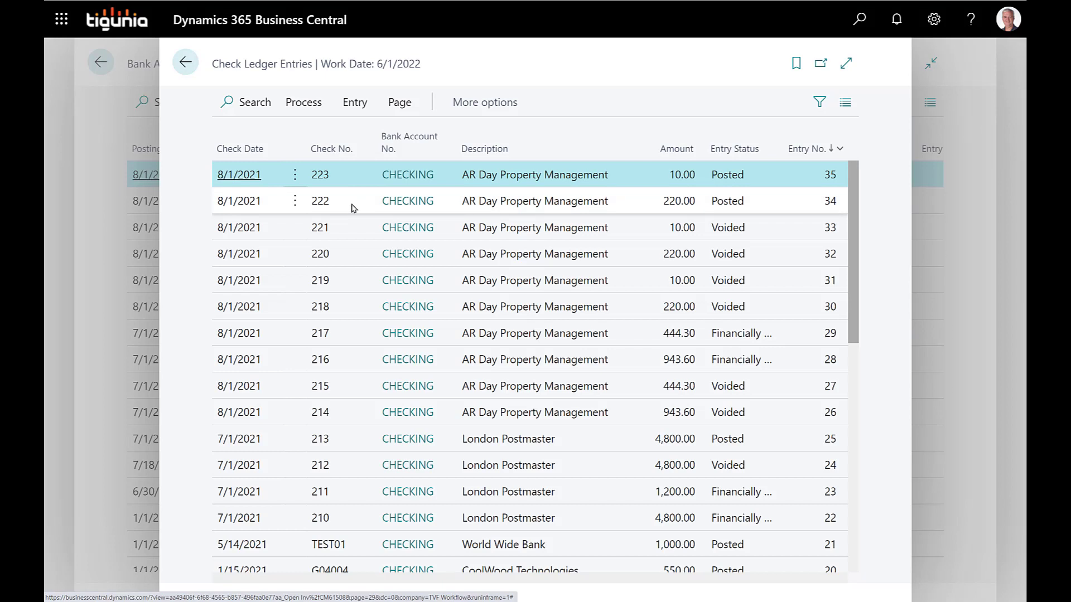
Step: Void check 222 (220.00) using 'Void check only', keeping its application
left_click(353, 207)
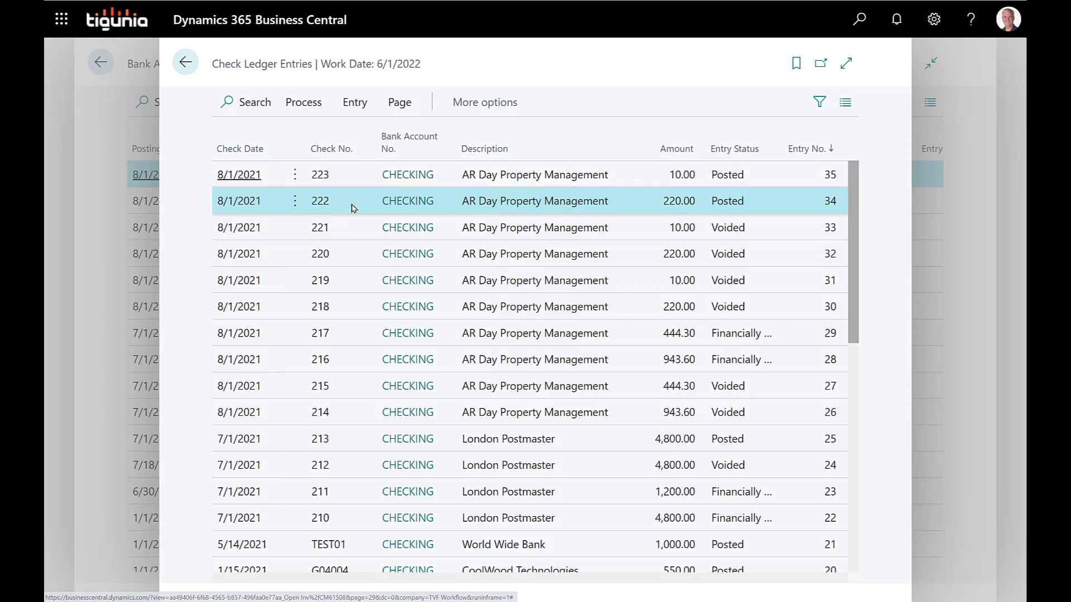
left_click(304, 103)
left_click(264, 139)
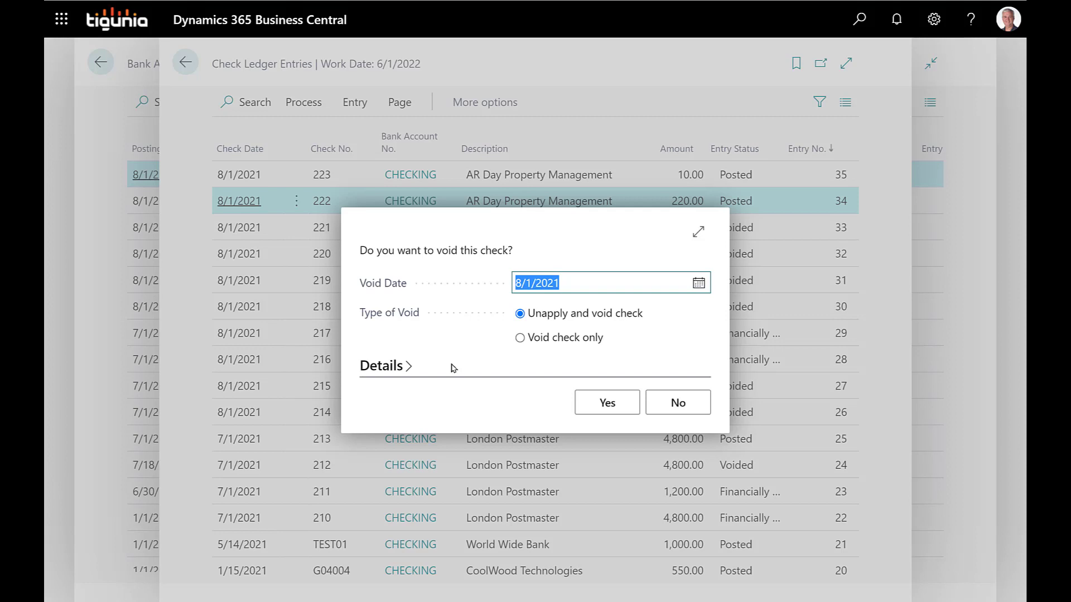
left_click(542, 338)
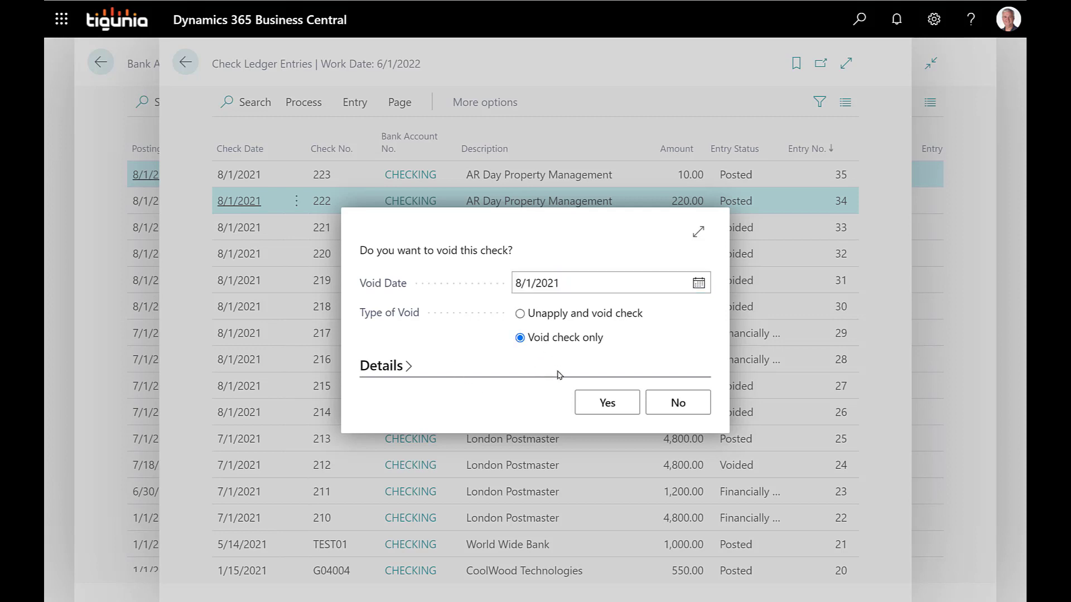
left_click(604, 415)
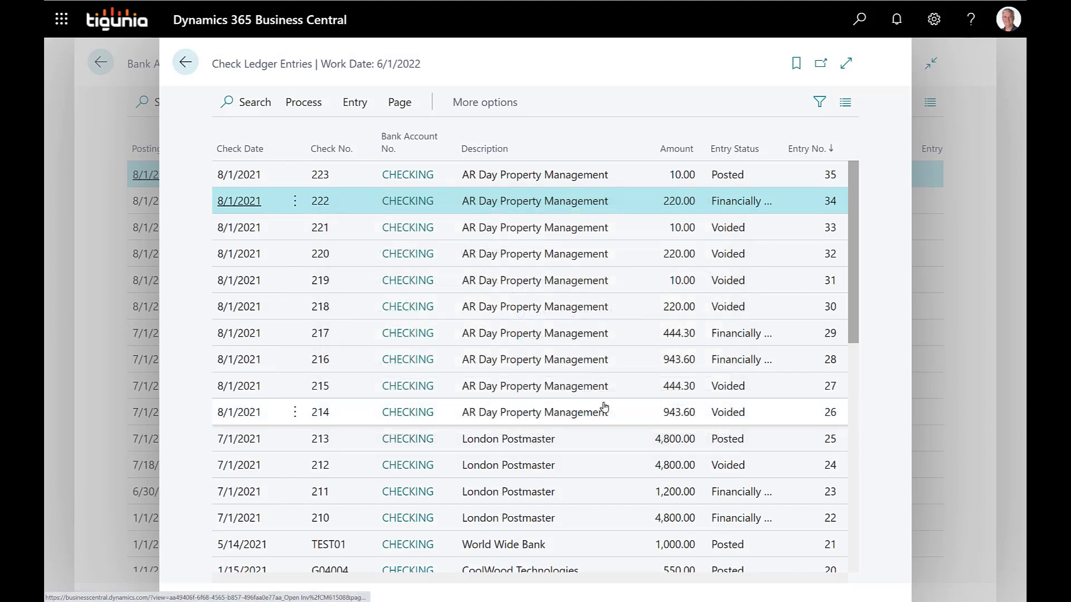
Step: Unapply and void check 223 (10.00), then return to Bank Account Ledger Entries
left_click(359, 177)
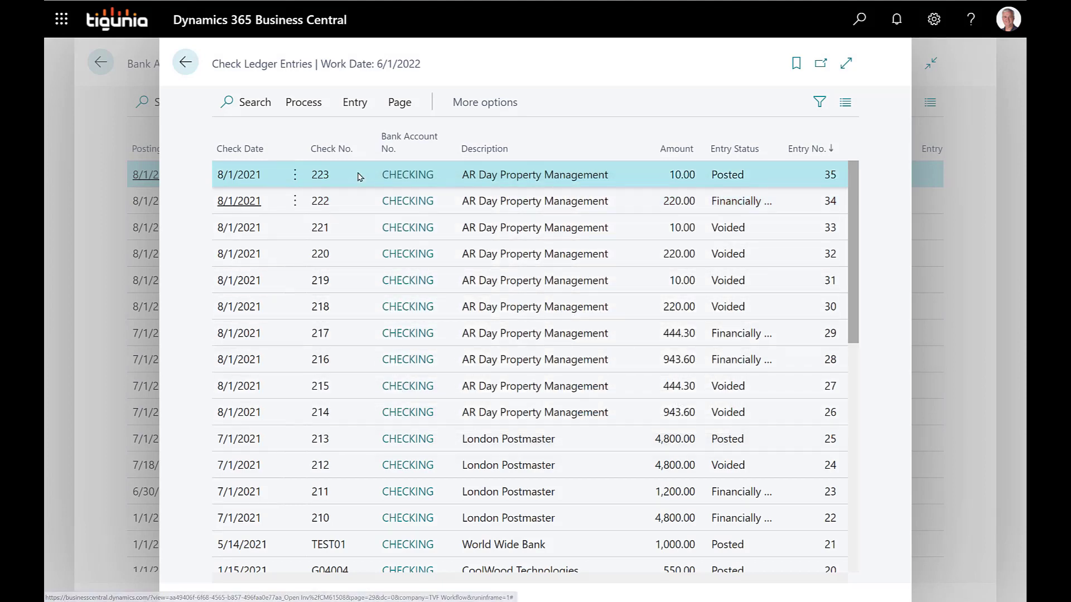
left_click(310, 109)
left_click(272, 134)
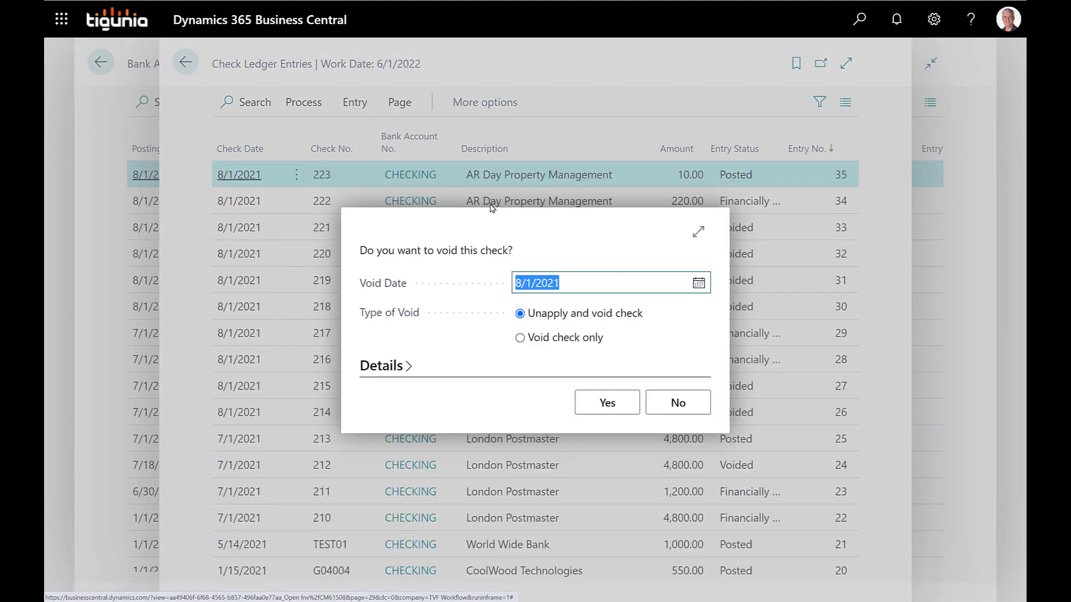
left_click(604, 409)
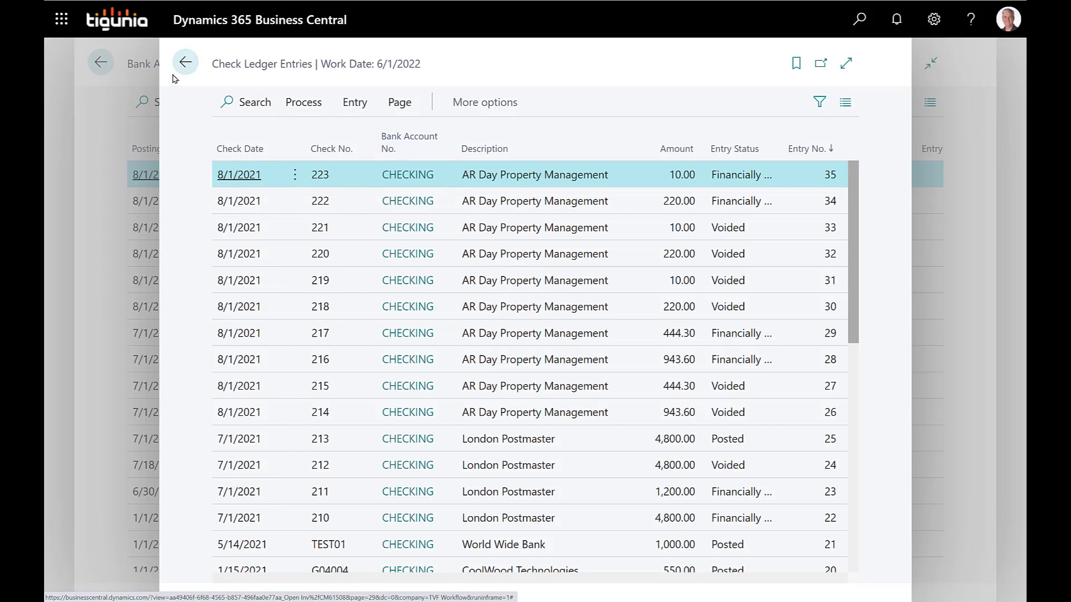
left_click(186, 63)
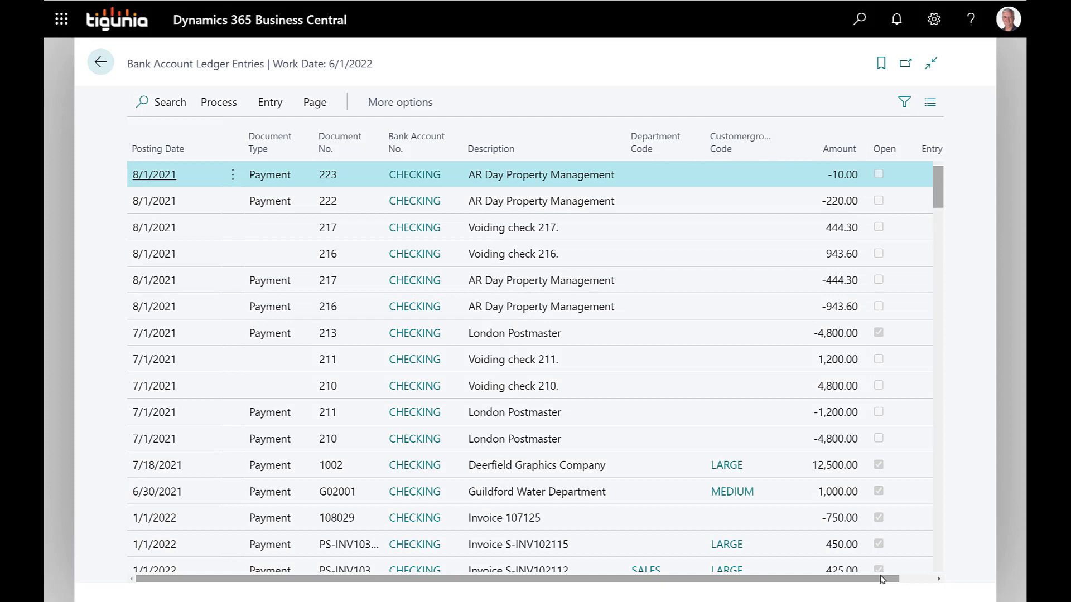
Step: Sort Bank Account Ledger Entries by Entry No. descending to show the check 223 and 222 voiding entries
left_click_drag(862, 580, 896, 580)
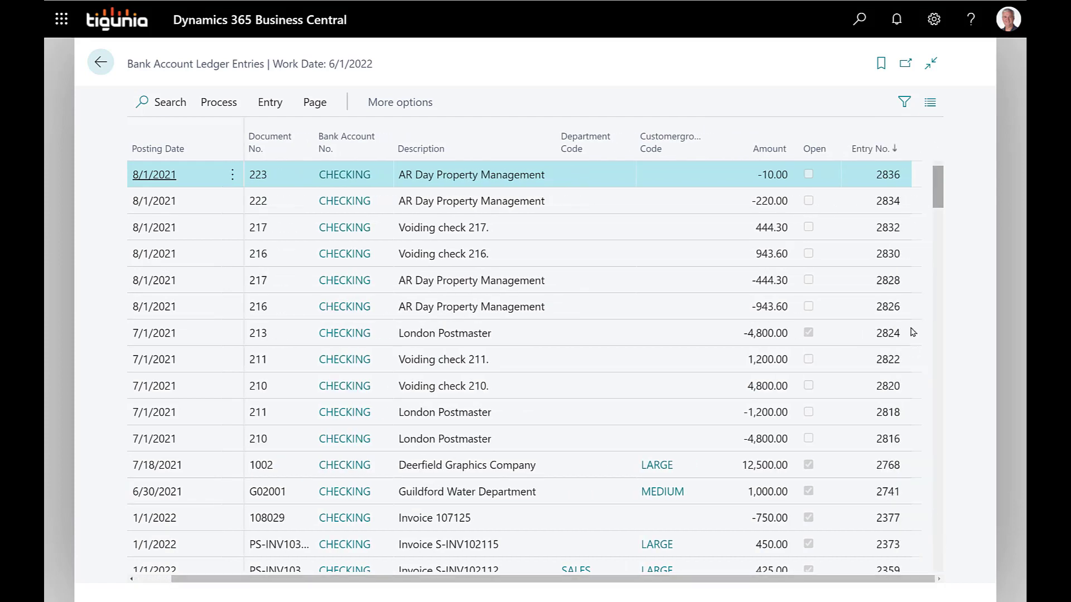
left_click(896, 152)
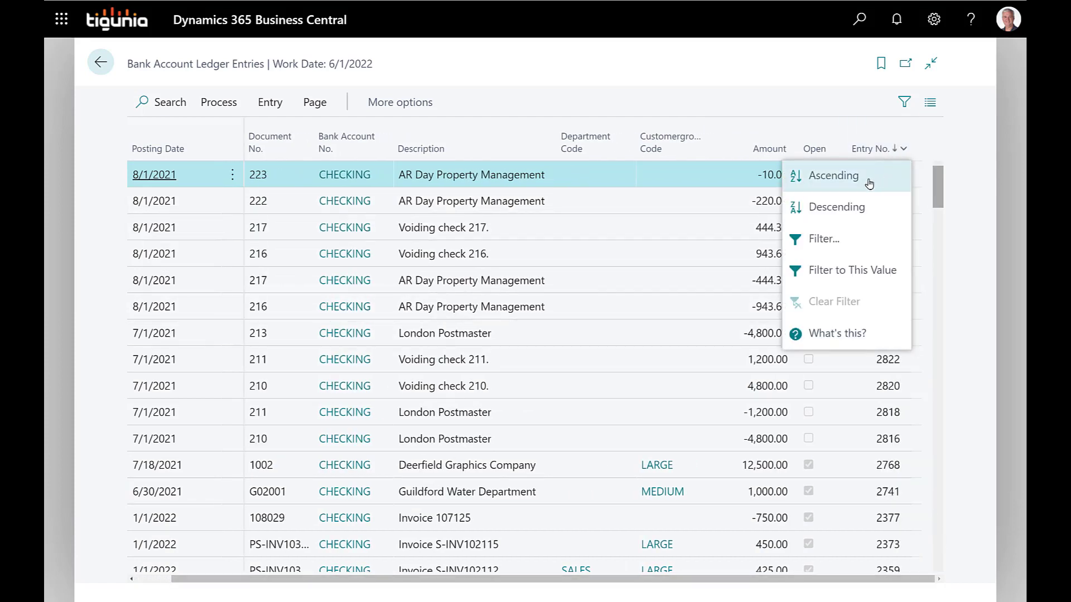
left_click(853, 209)
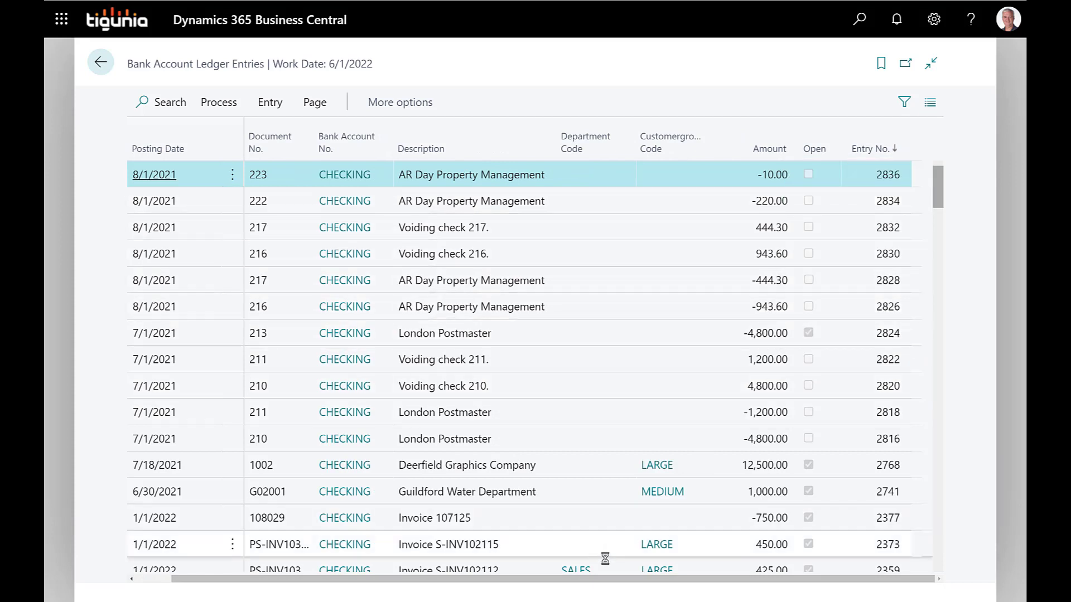
left_click_drag(633, 583, 389, 582)
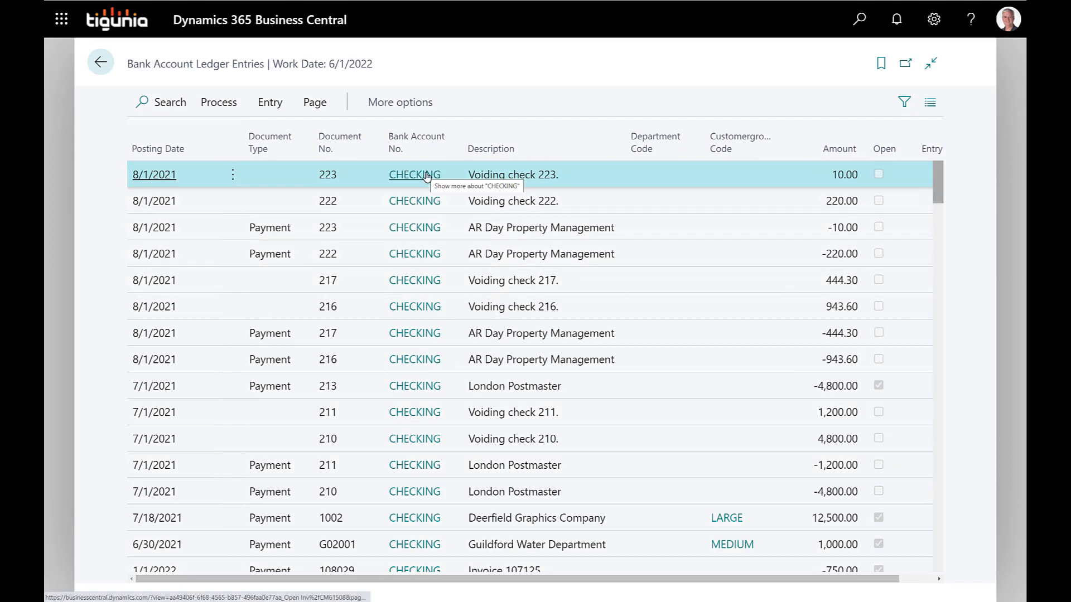
Step: Open General Ledger Entries via 'gen led' sorted by Entry No. descending, showing check 223 and 222 voids
left_click(100, 62)
left_click(858, 23)
type("gen led")
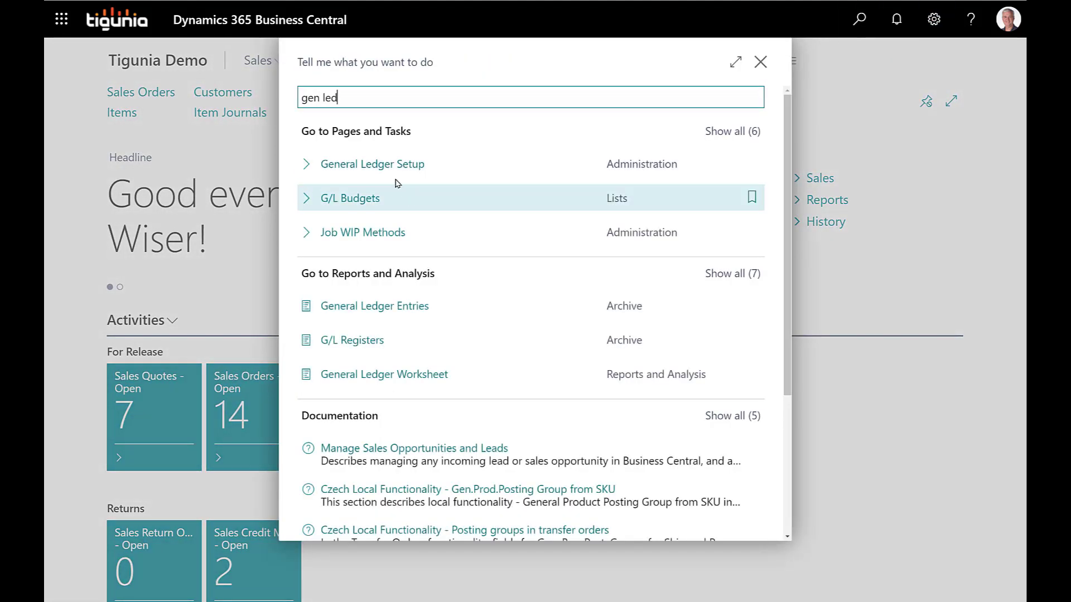
left_click(378, 308)
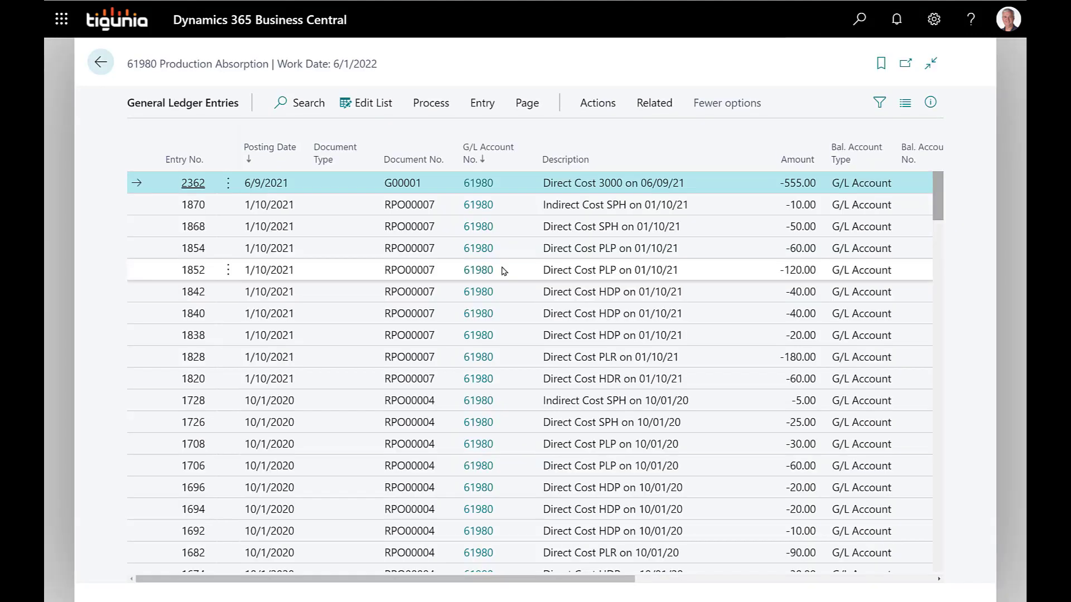
left_click(208, 161)
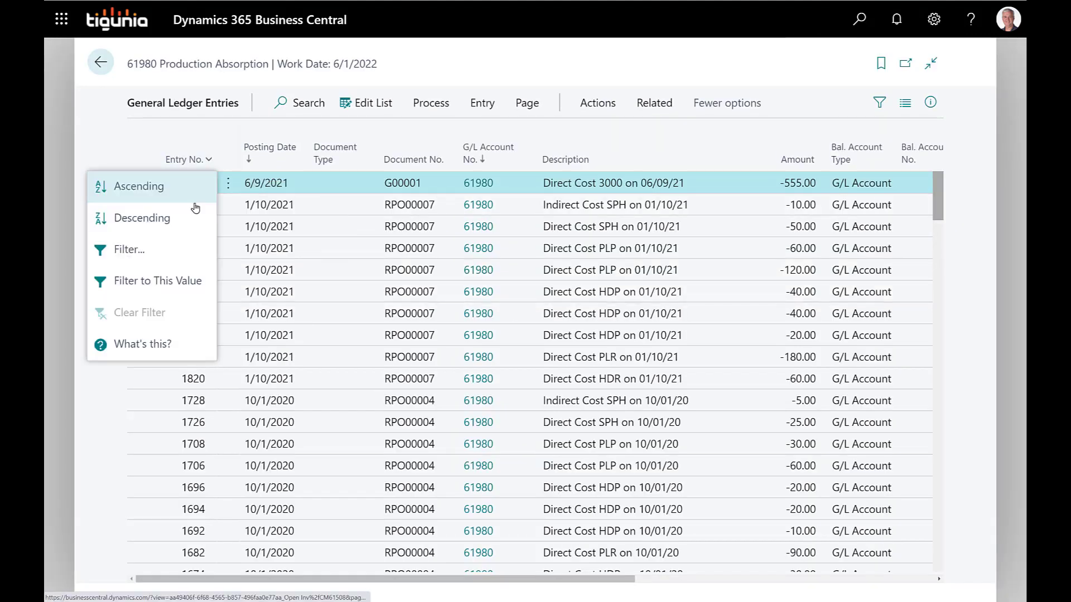
left_click(176, 218)
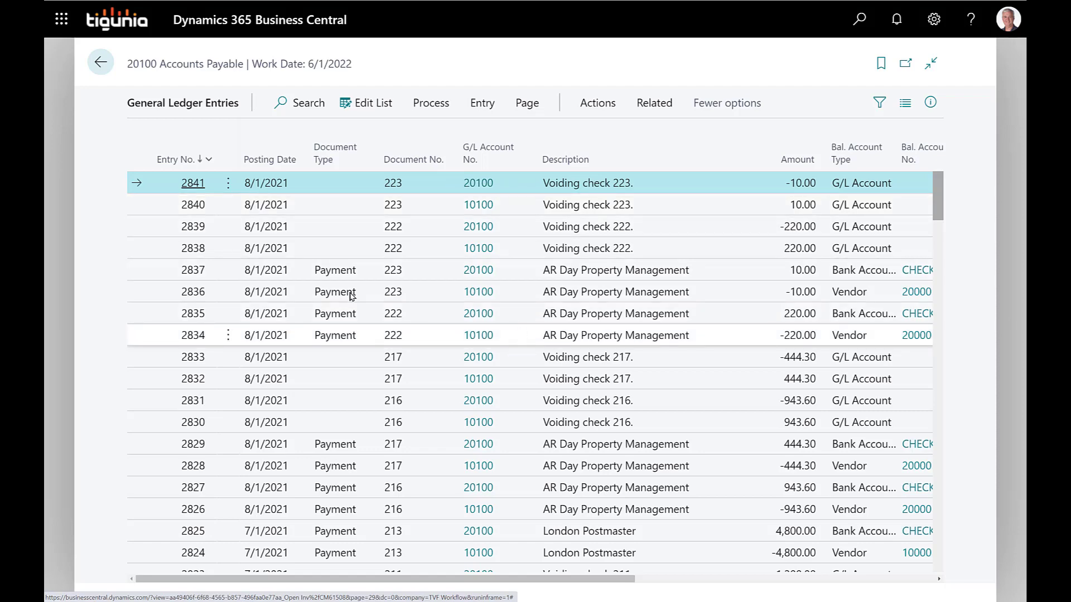
Step: Open Vendor Ledger Entries and filter Vendor No. to 20000, AR Day Property Management
left_click(853, 25)
type("ven")
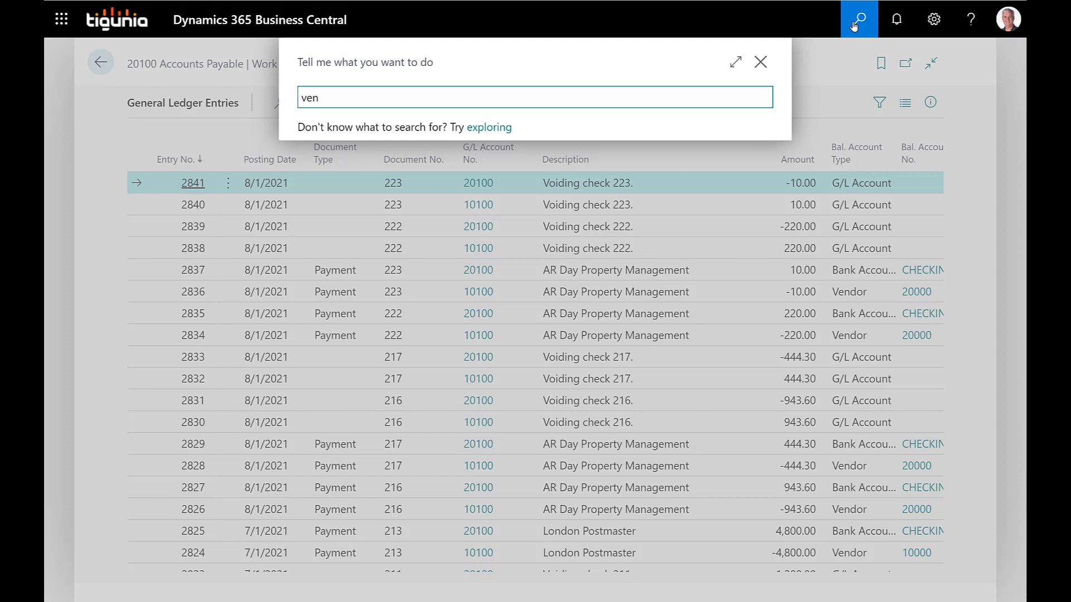
type("d ledger")
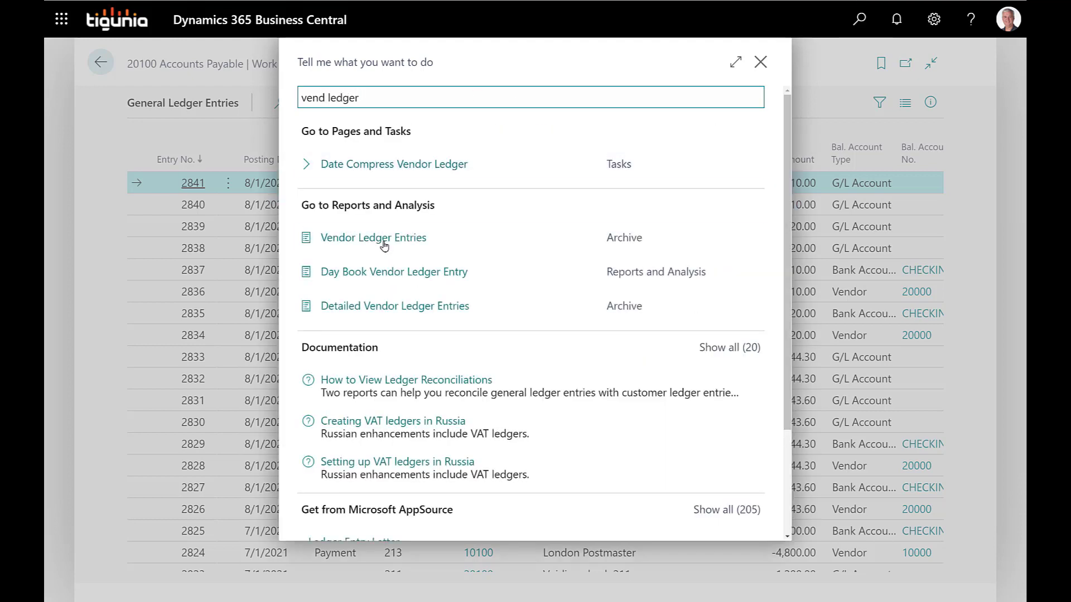
left_click(384, 242)
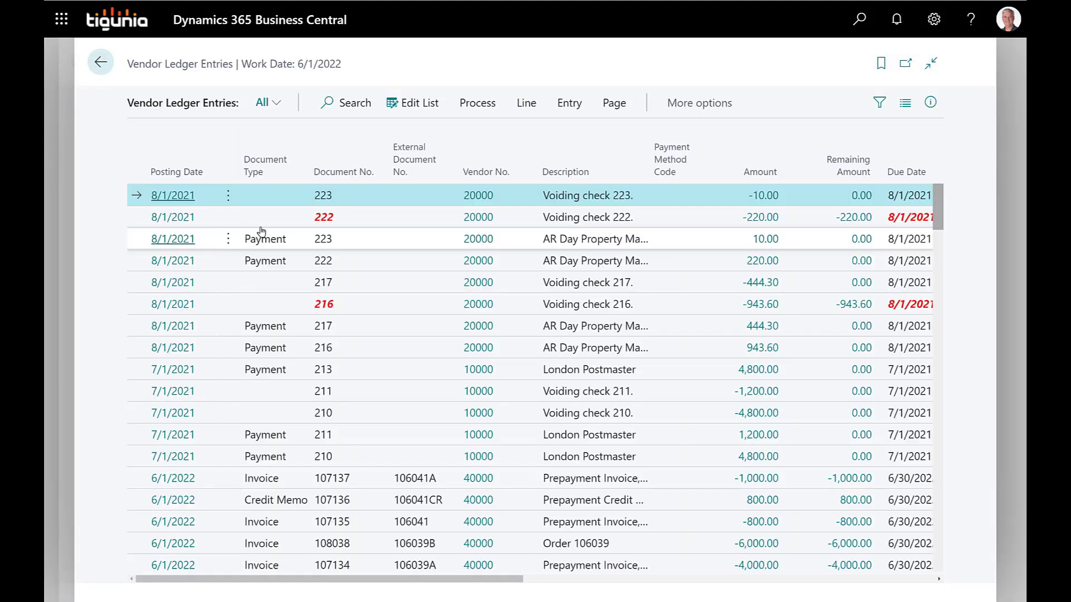
left_click(517, 182)
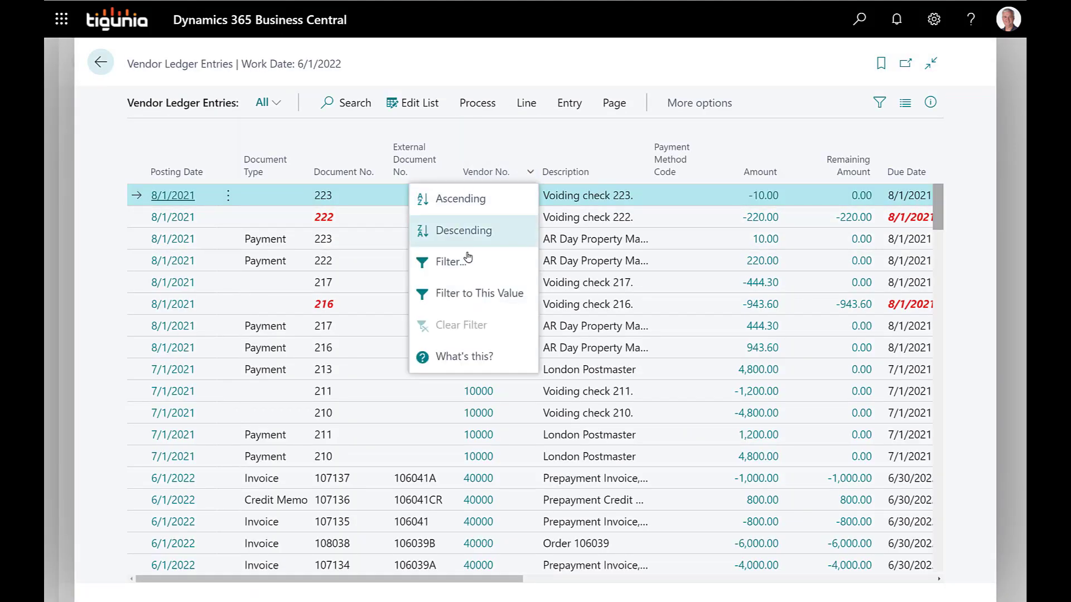
left_click(478, 295)
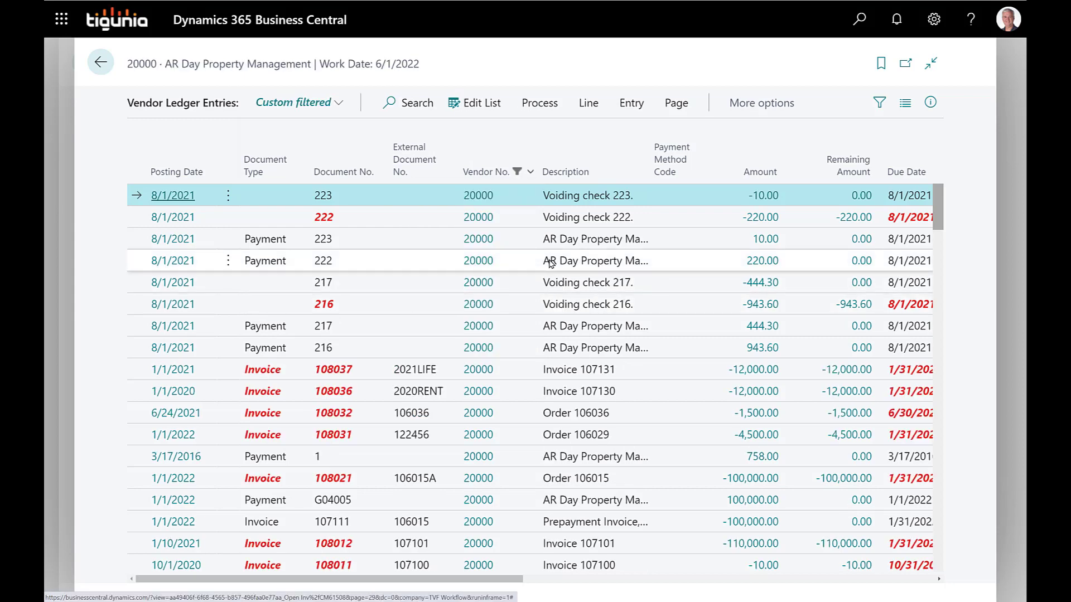
left_click(520, 266)
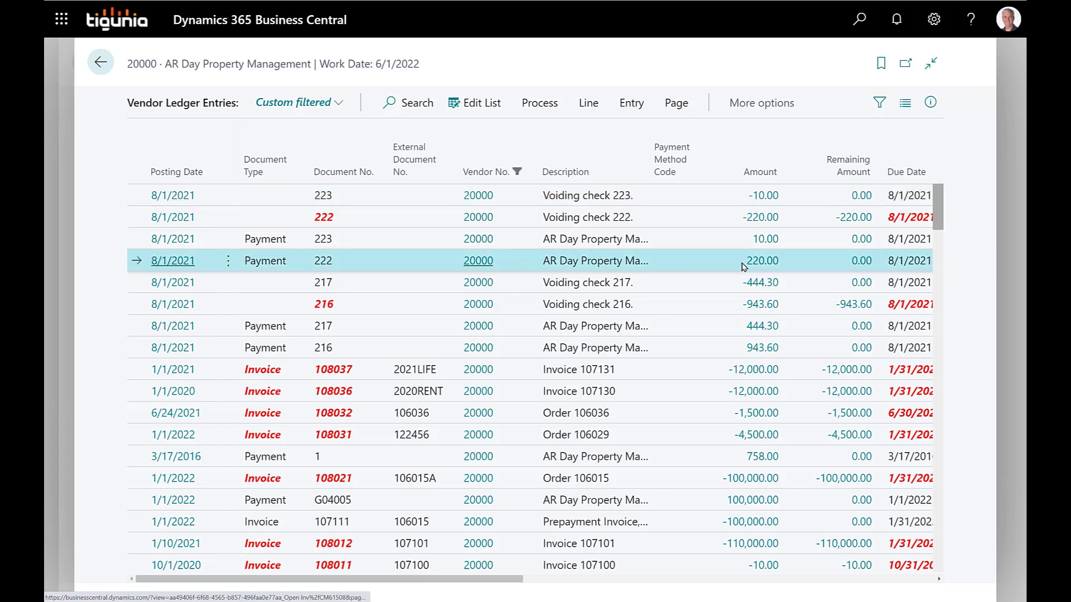
left_click(393, 240)
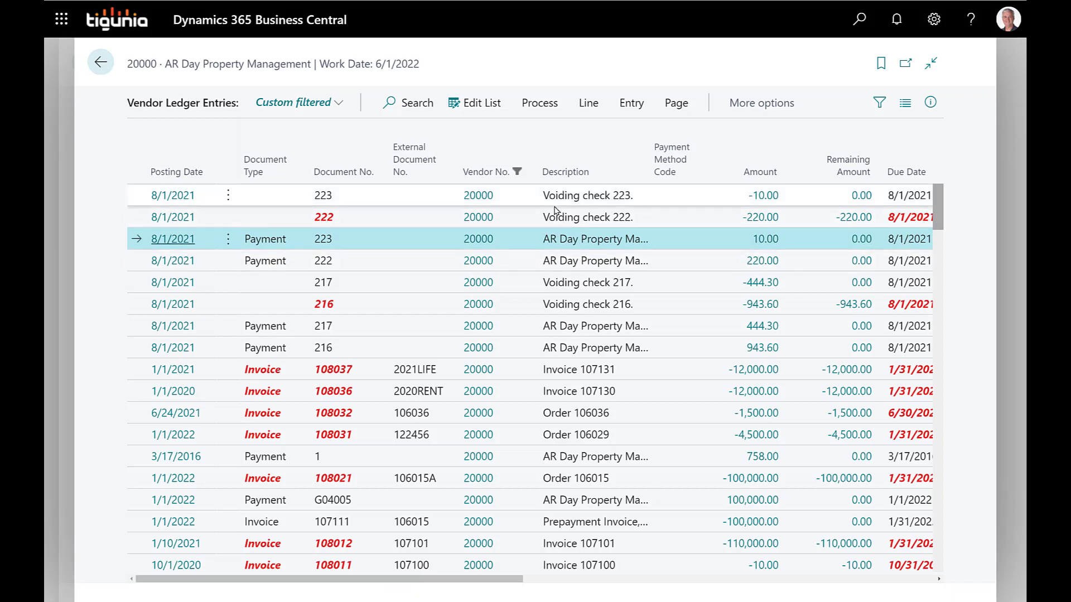
left_click(509, 222)
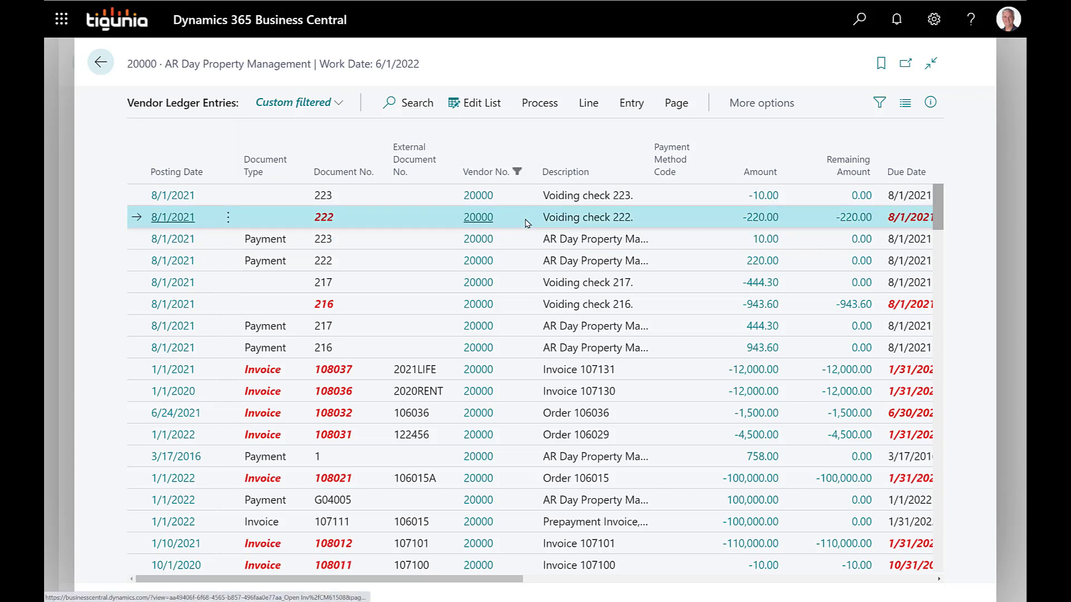